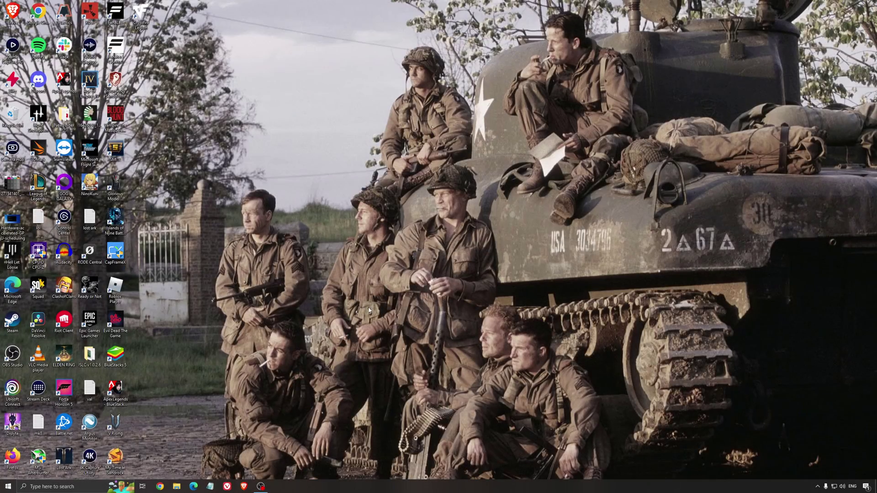
- Open the Windows Game Mode settings, review the Xbox Game Bar and Captures pages, and close Settings
{"action": "left_click", "coordinate": [75, 487]}
{"action": "type", "text": "game mode"}
{"action": "key", "text": "Return"}
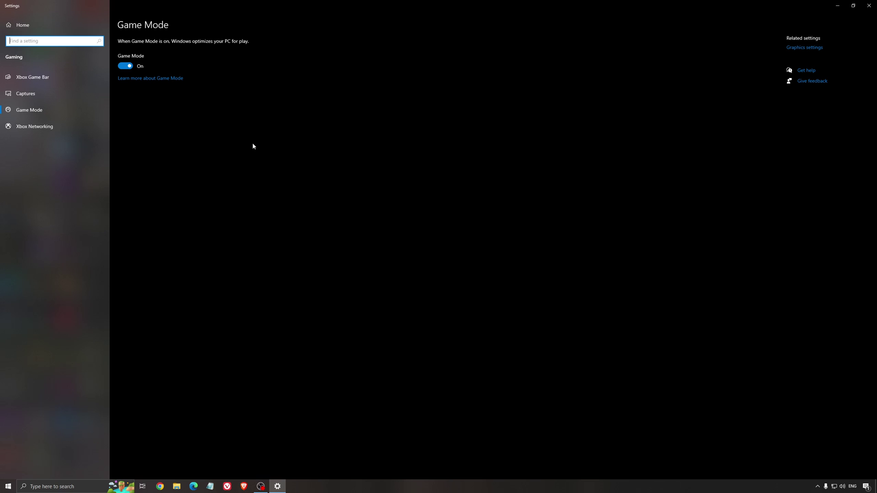
{"action": "left_click", "coordinate": [58, 82]}
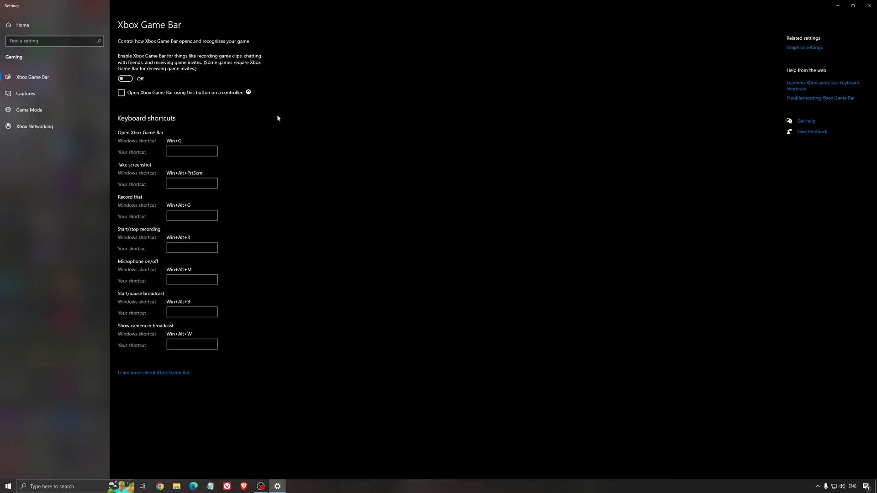
{"action": "left_click", "coordinate": [44, 94]}
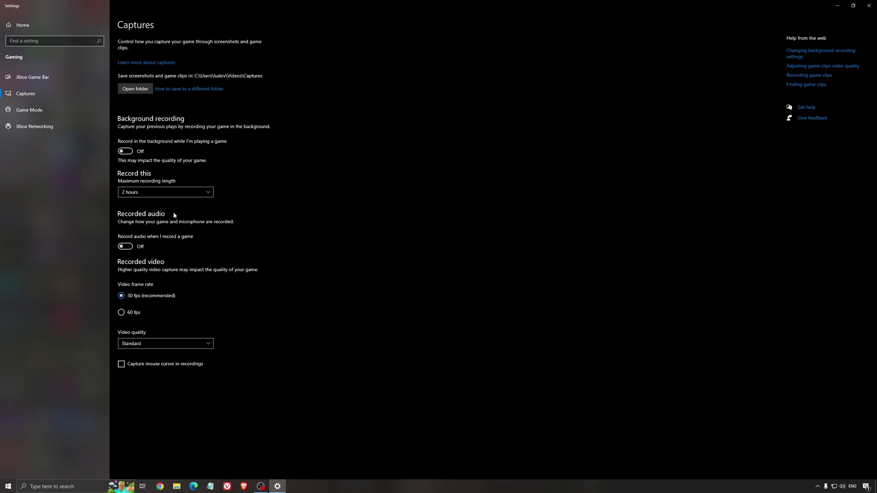
{"action": "left_click", "coordinate": [869, 6]}
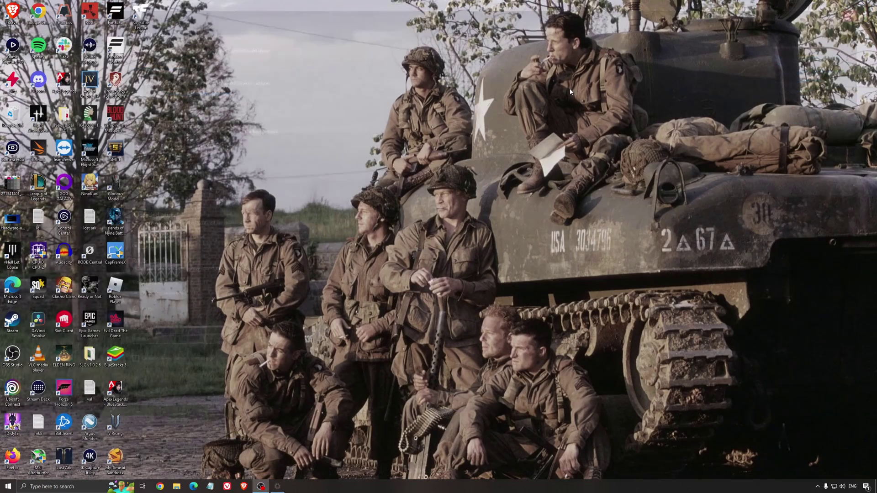
- View the desktop image showing the Hardware-accelerated GPU scheduling setting, then close it
{"action": "double_click", "coordinate": [14, 222]}
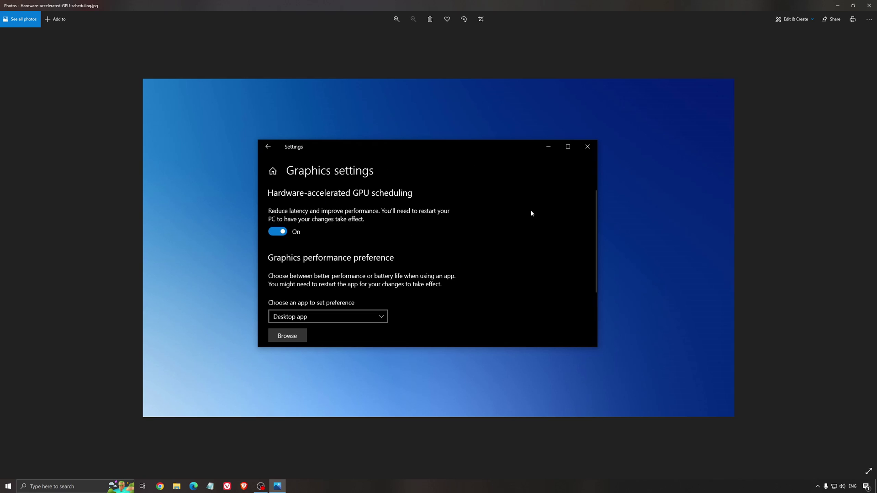
{"action": "left_click", "coordinate": [869, 5]}
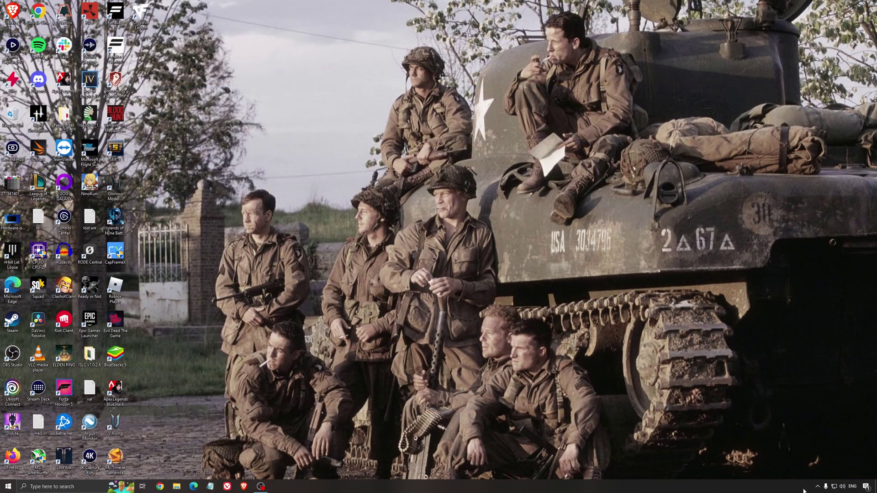
- Open AMD Software and check for driver updates from its home page
{"action": "left_click", "coordinate": [818, 487]}
{"action": "left_click", "coordinate": [825, 459]}
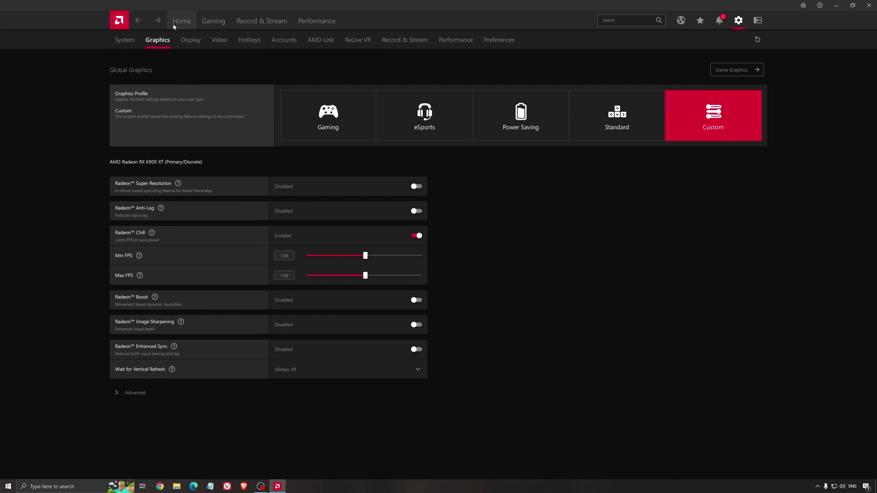
{"action": "left_click", "coordinate": [175, 21]}
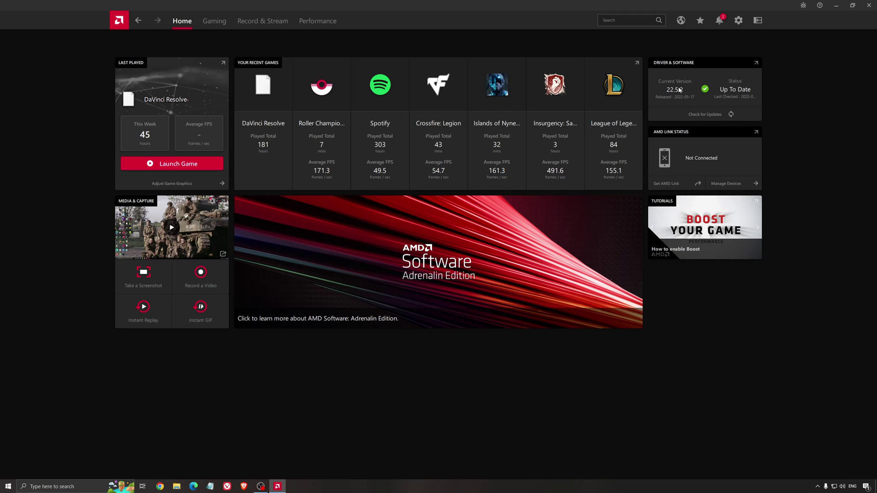
{"action": "left_click", "coordinate": [729, 114]}
- Review the Global Graphics settings of the AMD card, then close AMD Software
{"action": "left_click", "coordinate": [215, 22]}
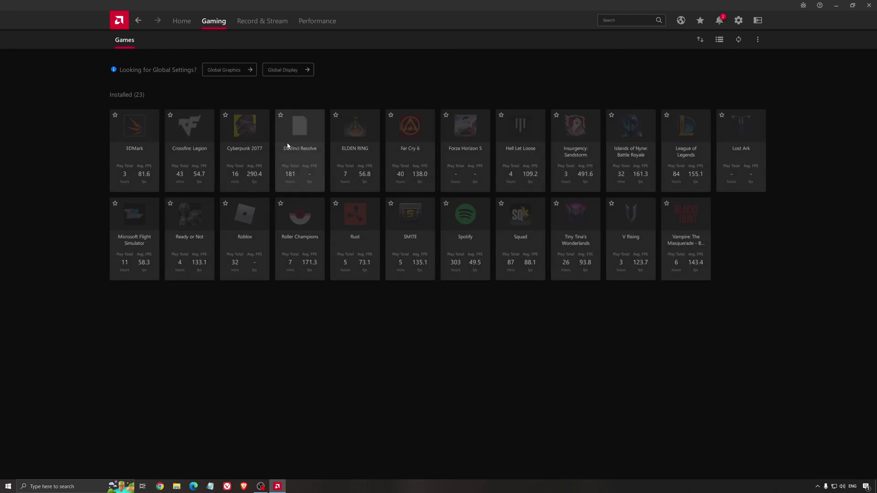
{"action": "left_click", "coordinate": [229, 70]}
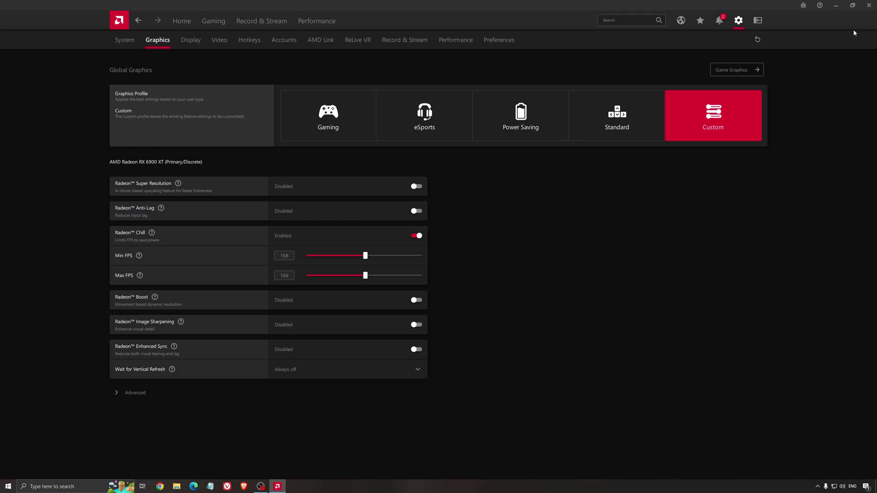
{"action": "left_click", "coordinate": [869, 5]}
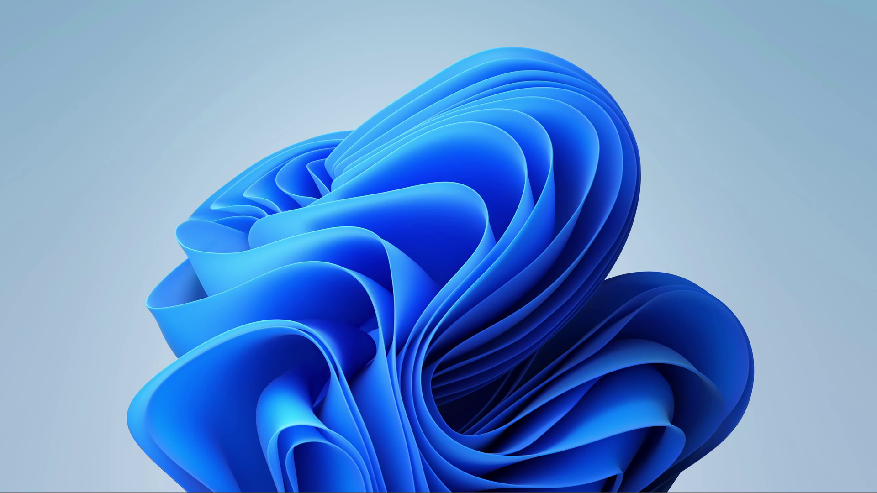
- Open NVIDIA Control Panel from the background apps
{"action": "left_click", "coordinate": [789, 486]}
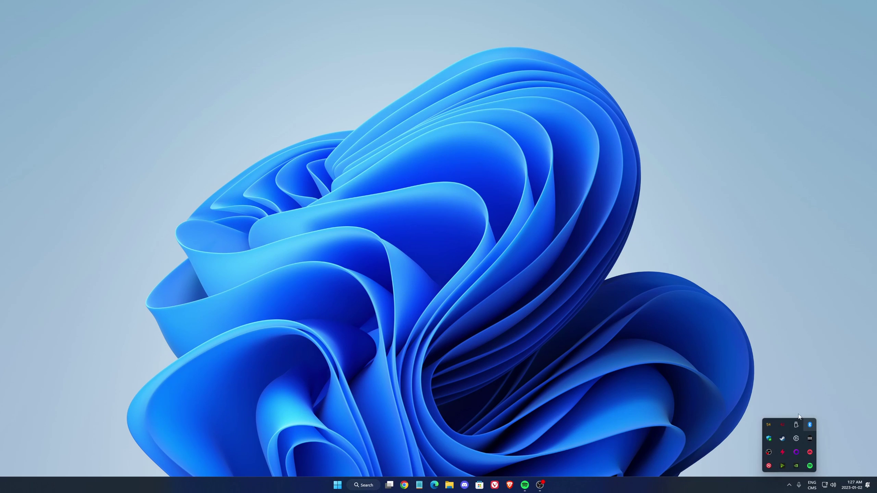
{"action": "right_click", "coordinate": [799, 466]}
{"action": "left_click", "coordinate": [811, 442]}
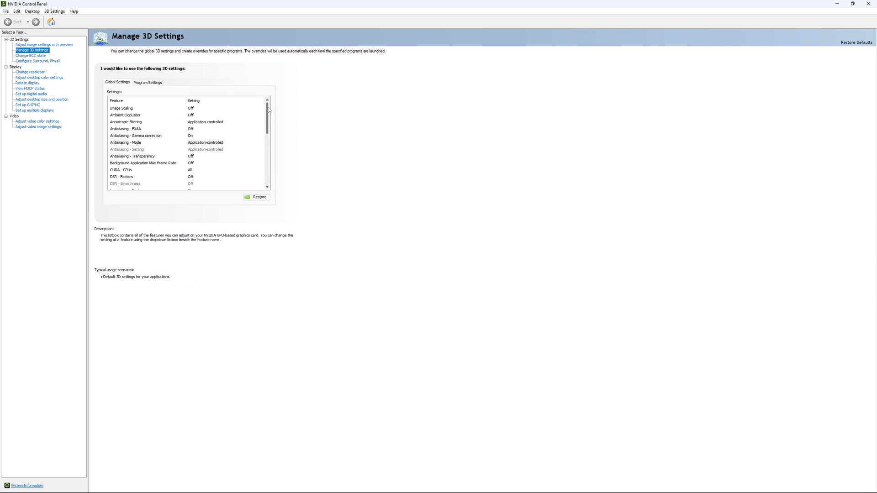
- Enable Max Frame Rate in the global 3D settings and set the limit to 167 FPS
{"action": "left_click_drag", "start_coordinate": [268, 110], "coordinate": [270, 127]}
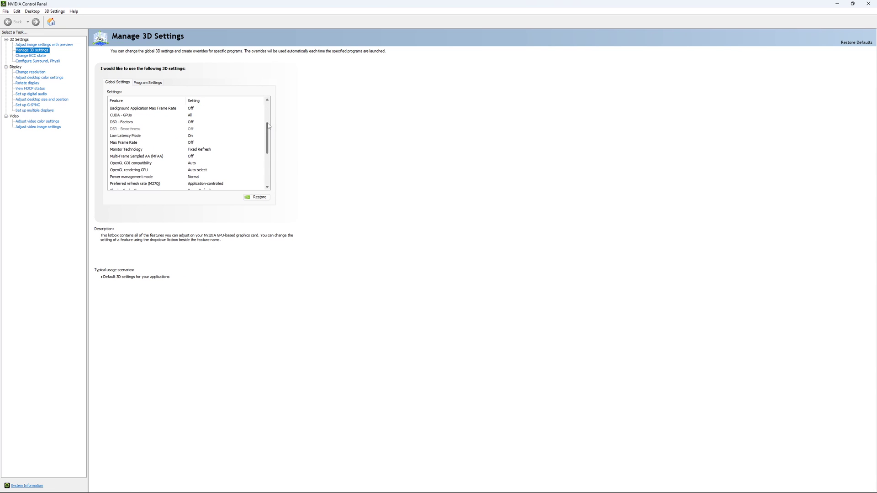
{"action": "left_click_drag", "start_coordinate": [269, 131], "coordinate": [269, 138]}
{"action": "left_click", "coordinate": [187, 130]}
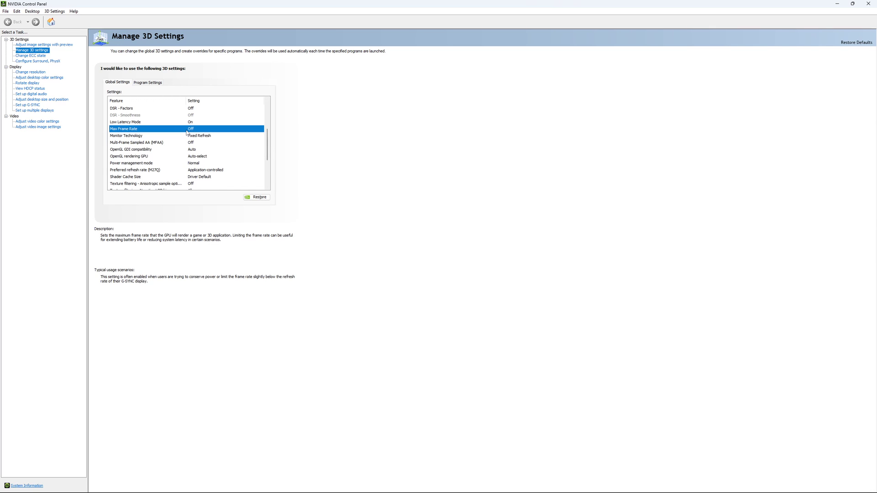
{"action": "left_click", "coordinate": [188, 130]}
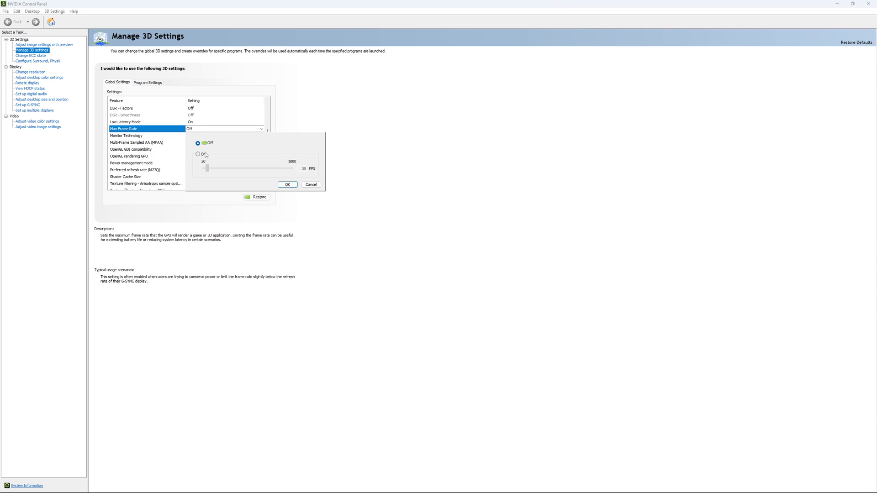
{"action": "left_click", "coordinate": [198, 154]}
{"action": "left_click_drag", "start_coordinate": [211, 168], "coordinate": [220, 175]}
{"action": "left_click_drag", "start_coordinate": [218, 174], "coordinate": [219, 174]}
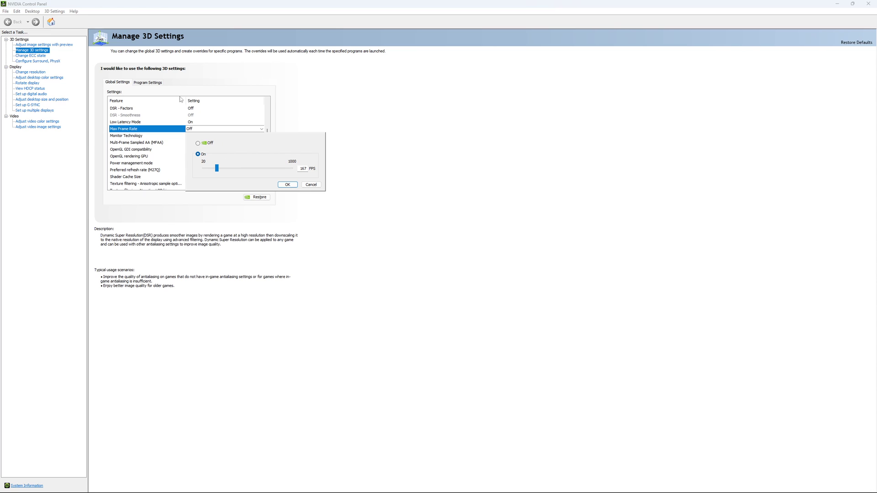
{"action": "left_click", "coordinate": [288, 184]}
- Examine the remaining global 3D settings and the ECC state page
{"action": "scroll", "coordinate": [220, 155], "scroll_direction": "down", "scroll_amount": 3}
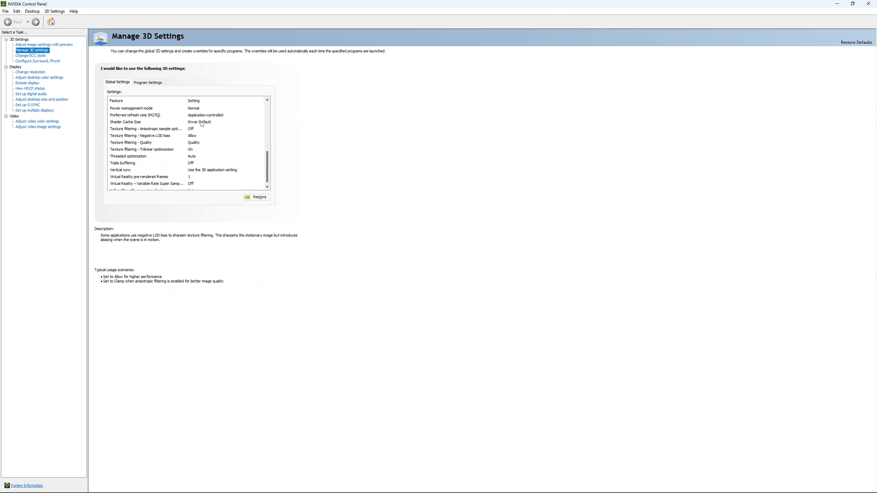
{"action": "left_click", "coordinate": [40, 55]}
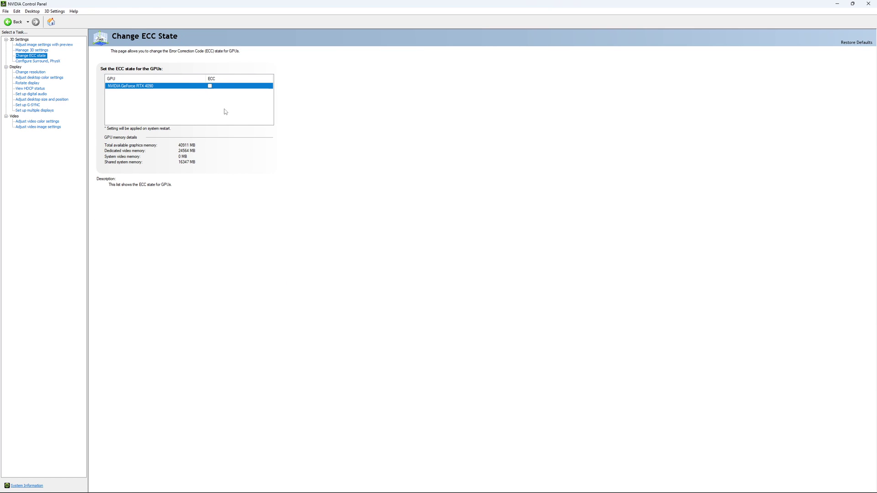
- Check the refresh rates offered for the main display at its native resolution, then open the G-SYNC setup page
{"action": "left_click", "coordinate": [24, 73]}
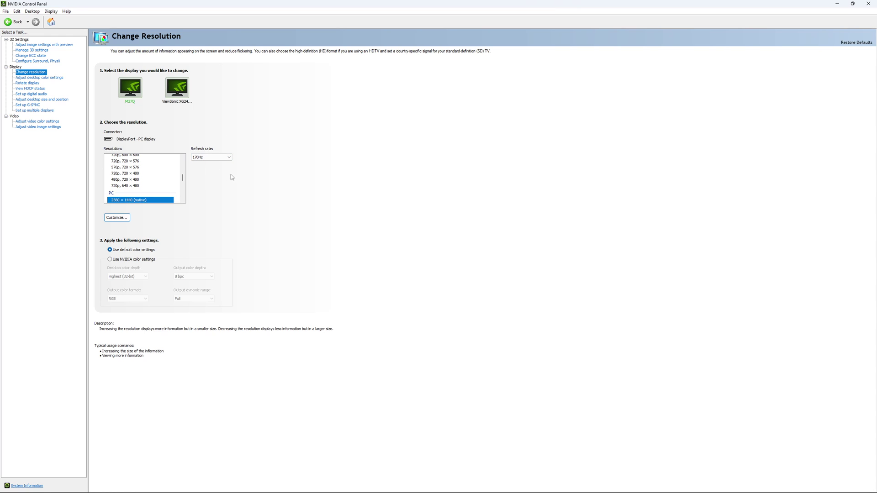
{"action": "left_click", "coordinate": [219, 157]}
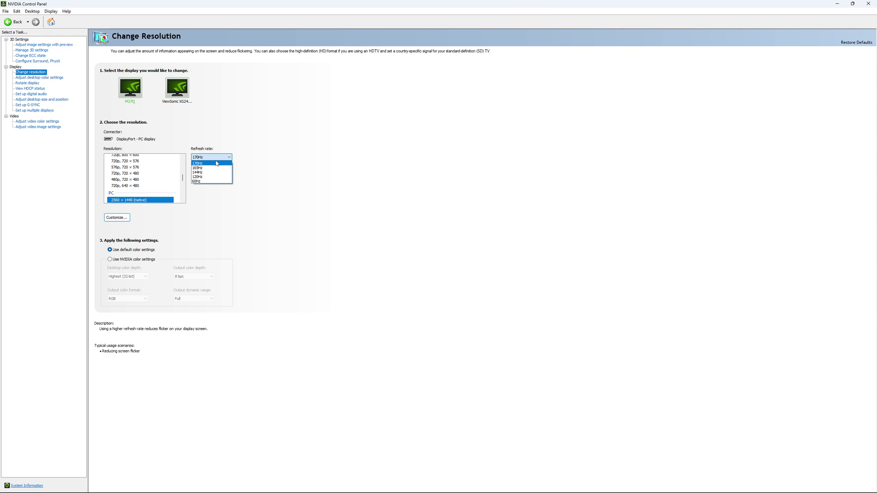
{"action": "left_click", "coordinate": [219, 157]}
{"action": "left_click", "coordinate": [221, 158]}
{"action": "left_click", "coordinate": [305, 167]}
{"action": "left_click", "coordinate": [218, 157]}
{"action": "left_click", "coordinate": [313, 159]}
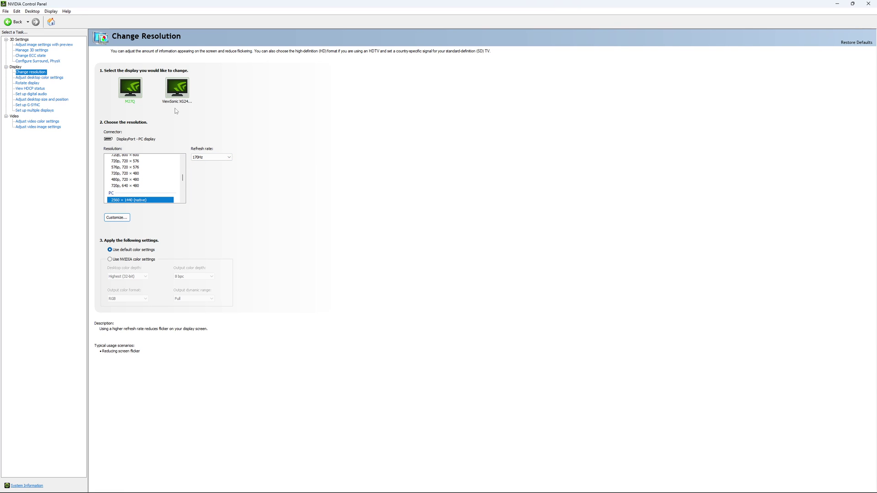
{"action": "left_click", "coordinate": [29, 105]}
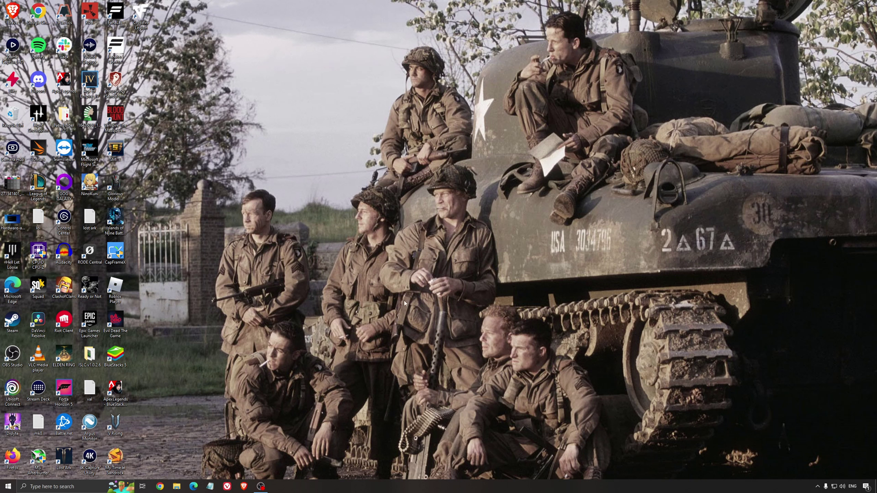
- Search Windows for "power" and open the first match
{"action": "left_click", "coordinate": [85, 487]}
{"action": "type", "text": "power"}
{"action": "key", "text": "Return"}
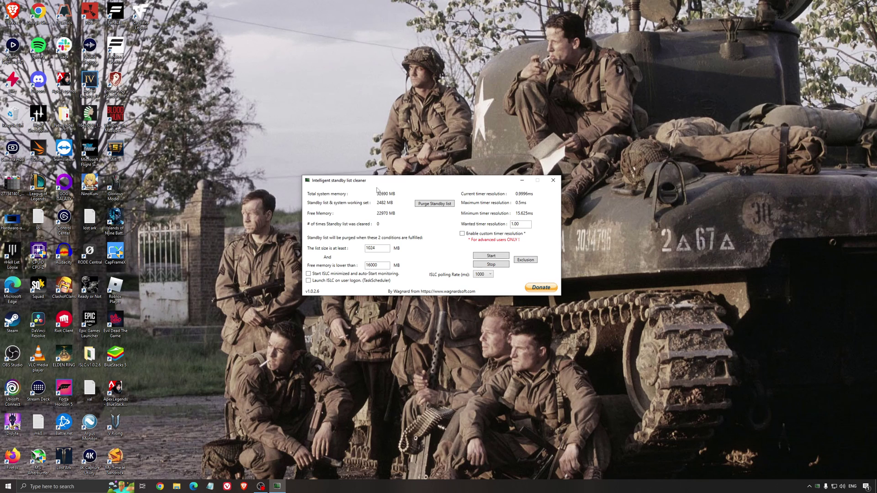
- Start Intelligent standby list cleaner monitoring with a 1024 MB list size and 16000 MB free memory threshold, then close its window
{"action": "left_click_drag", "start_coordinate": [367, 184], "coordinate": [363, 189]}
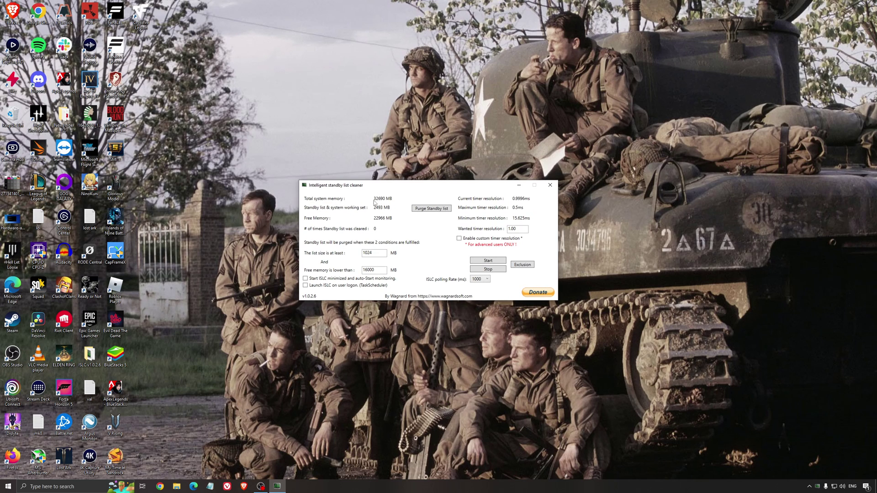
{"action": "double_click", "coordinate": [379, 270]}
{"action": "left_click", "coordinate": [488, 261]}
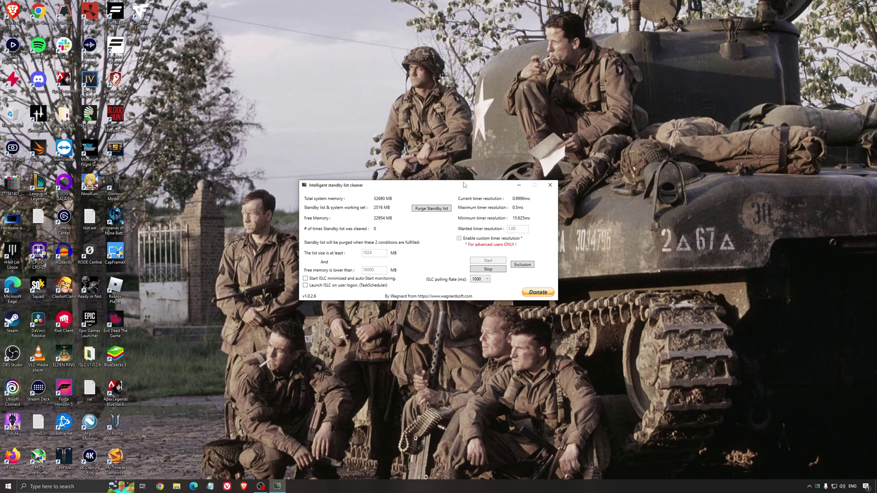
{"action": "left_click_drag", "start_coordinate": [464, 186], "coordinate": [494, 184]}
{"action": "left_click", "coordinate": [548, 184]}
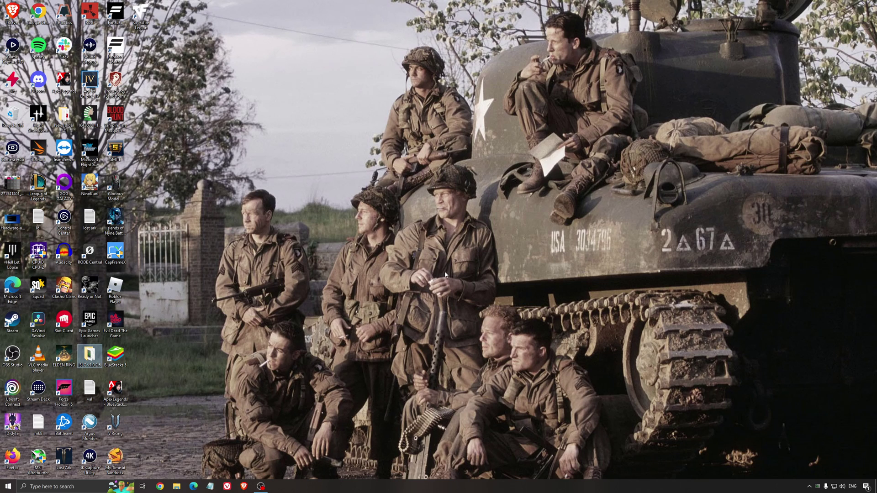
{"action": "left_click", "coordinate": [424, 245]}
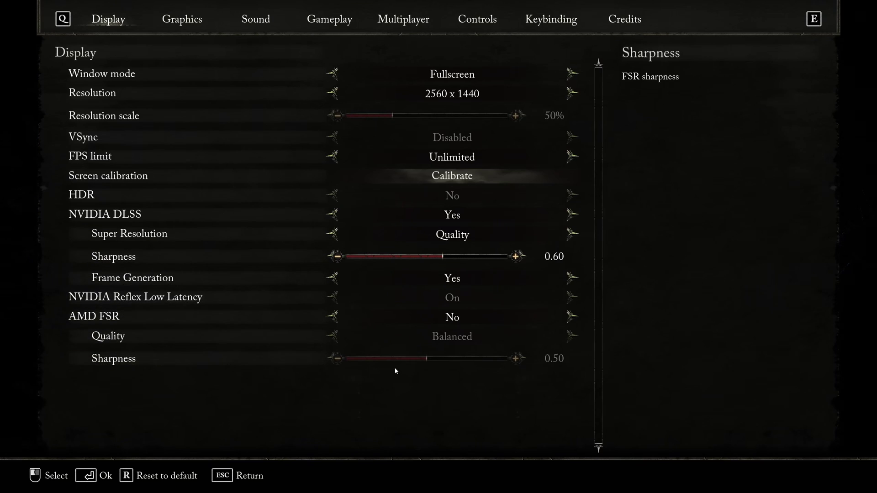
- Open the game's Graphics settings and cycle through the View distance options, ending on Medium
{"action": "key", "text": "e"}
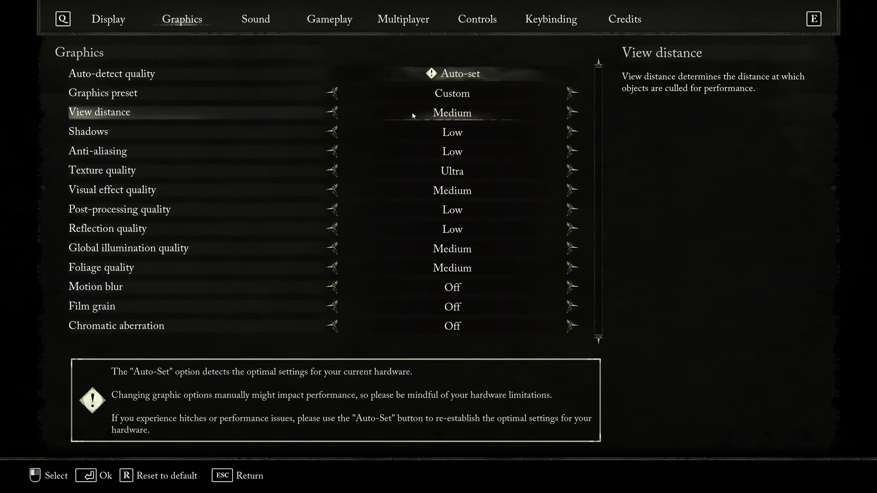
{"action": "left_click", "coordinate": [489, 113]}
{"action": "left_click", "coordinate": [450, 113]}
{"action": "left_click", "coordinate": [333, 112]}
{"action": "left_click", "coordinate": [332, 112]}
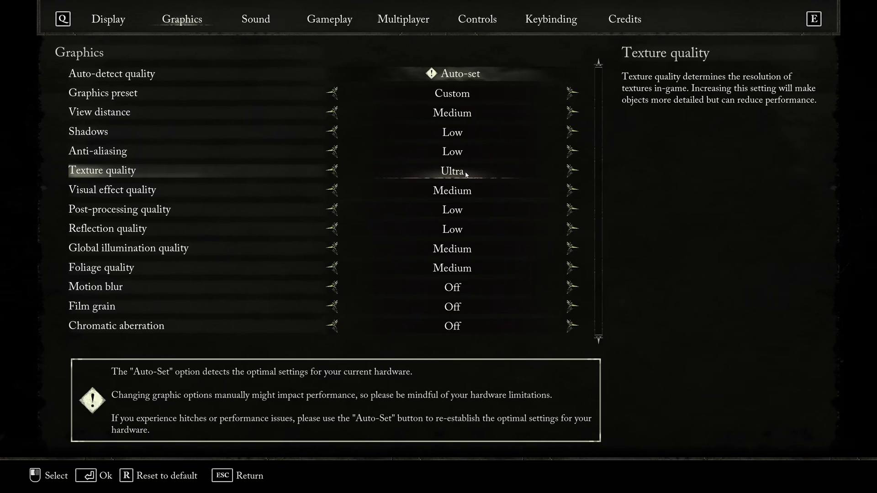
- Cycle Texture quality down through High to Low and return it to Ultra
{"action": "left_click", "coordinate": [333, 172]}
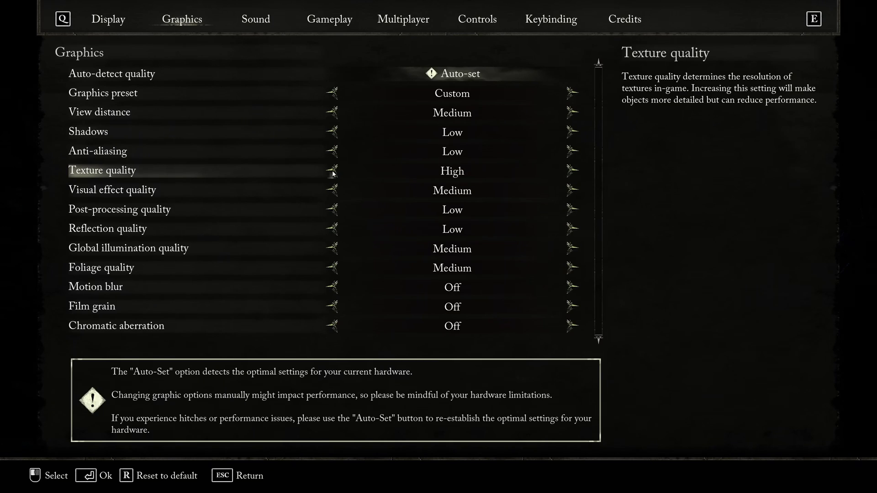
{"action": "left_click", "coordinate": [333, 171]}
{"action": "left_click", "coordinate": [332, 171]}
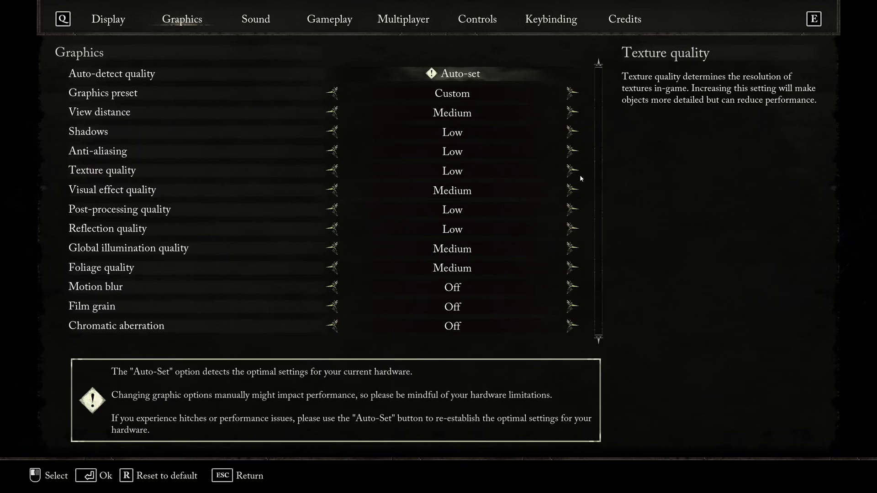
{"action": "left_click", "coordinate": [332, 171]}
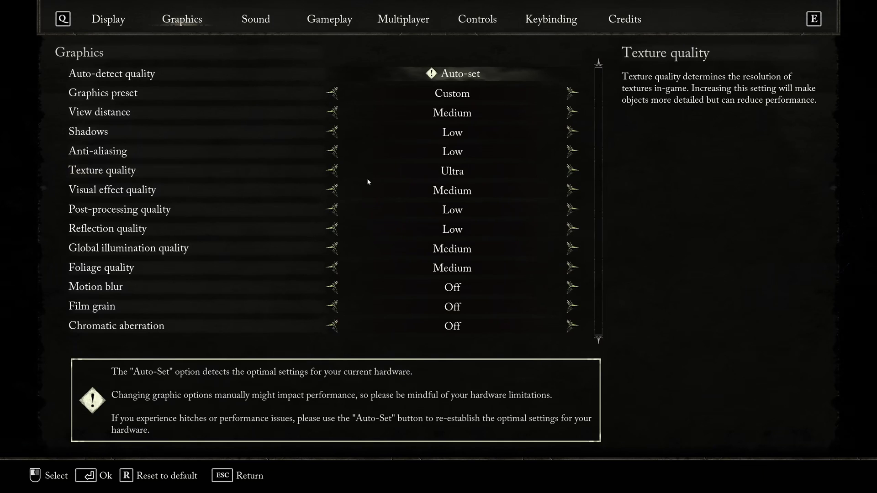